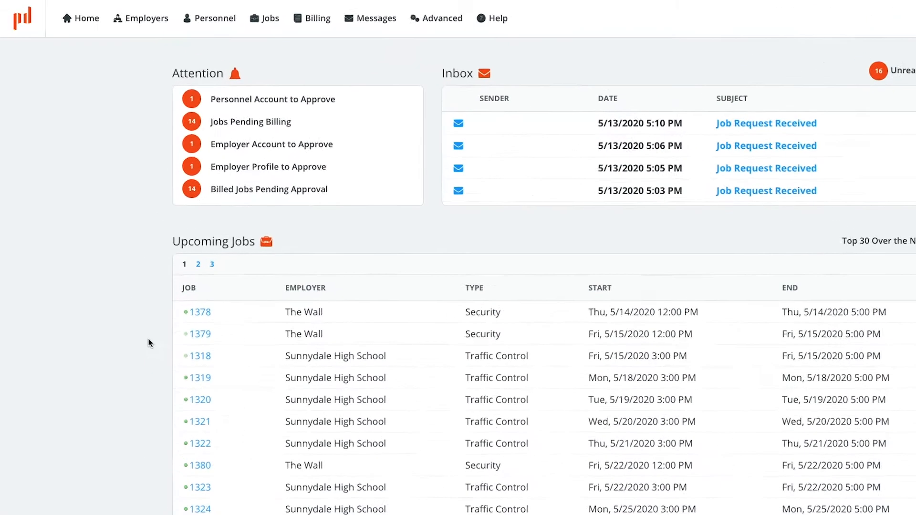
Open the Employers menu to show the employer actions over the home dashboard
{"action": "left_click", "coordinate": [117, 17]}
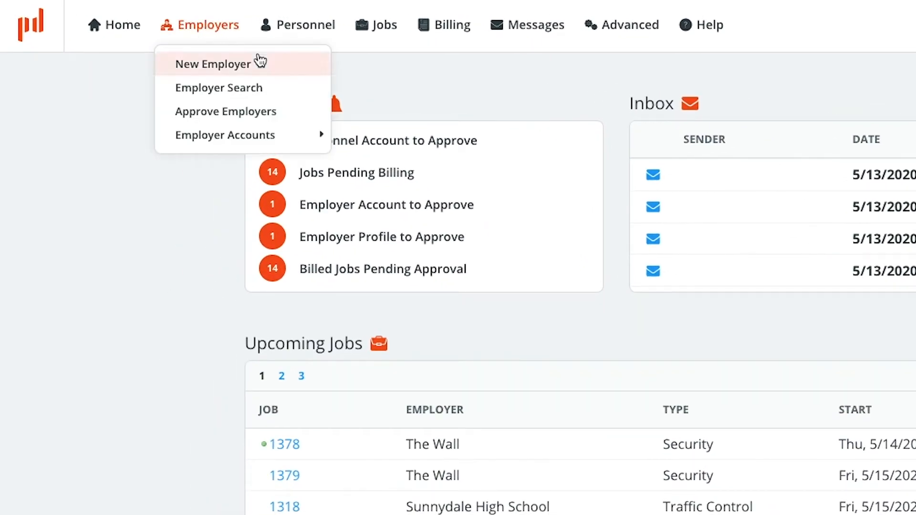
Start a new employer named Springfield Elementary and enter its contact name and e-mail
{"action": "left_click", "coordinate": [270, 68]}
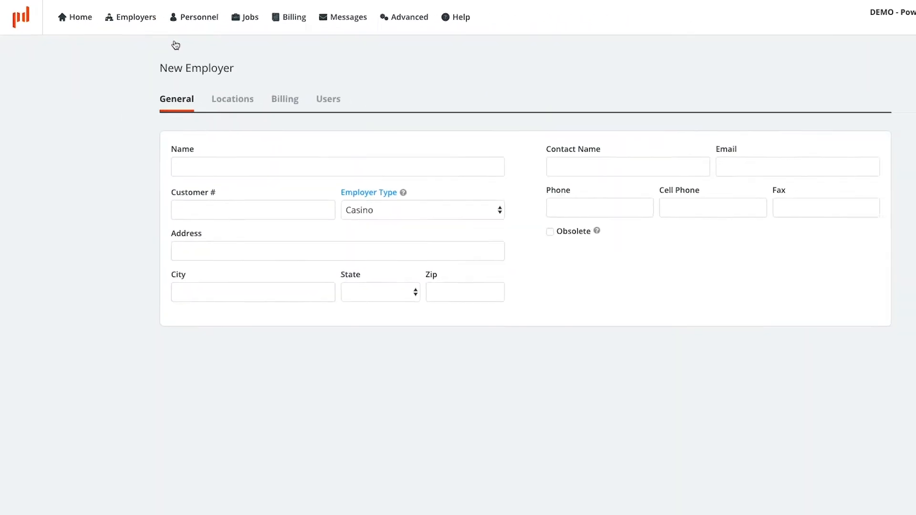
{"action": "type", "text": "Springfield Elementary"}
{"action": "left_click", "coordinate": [548, 145]}
{"action": "type", "text": "Principal Snyder"}
{"action": "key", "text": "Tab"}
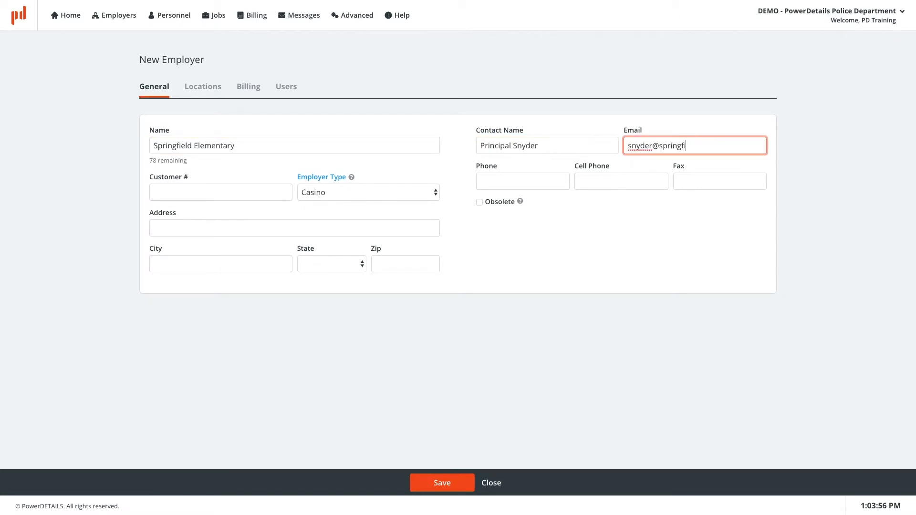
Enter the employer's street address, city, state and zip, set type to School, and save
{"action": "left_click", "coordinate": [212, 227]}
{"action": "type", "text": "123 Springfield Lane"}
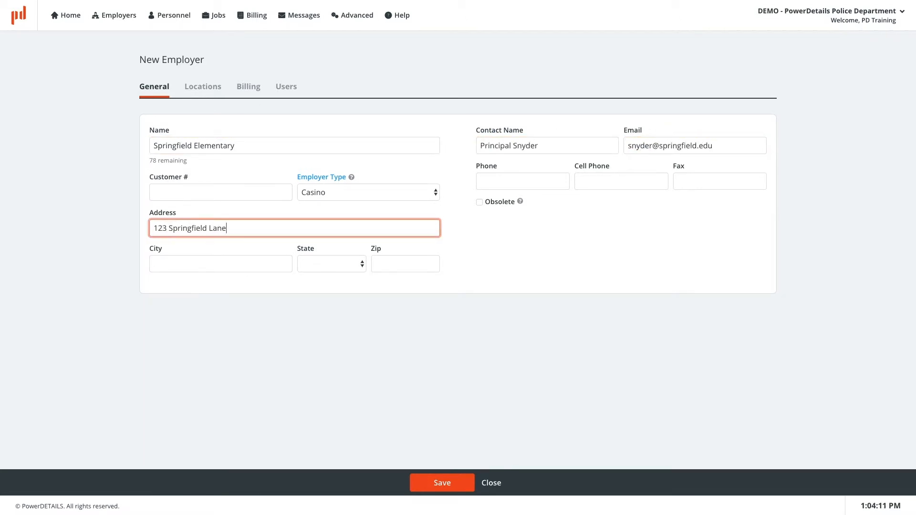
{"action": "key", "text": "Tab"}
{"action": "type", "text": "Springfield"}
{"action": "key", "text": "Tab"}
{"action": "type", "text": "il"}
{"action": "key", "text": "Tab"}
{"action": "type", "text": "11111"}
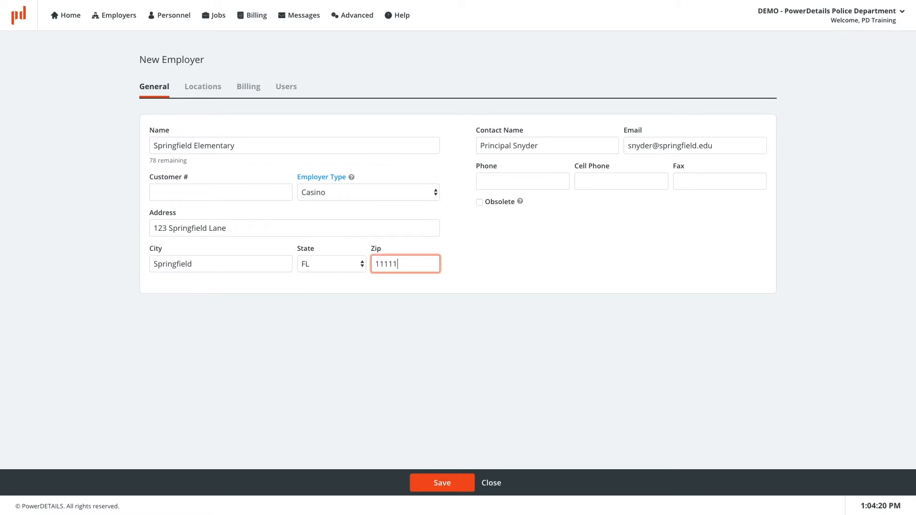
{"action": "left_click", "coordinate": [434, 193]}
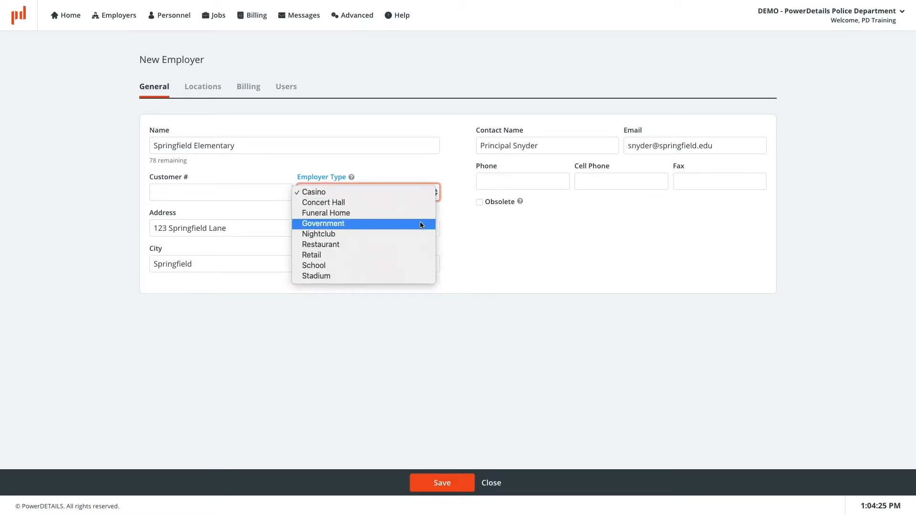
{"action": "left_click", "coordinate": [408, 266]}
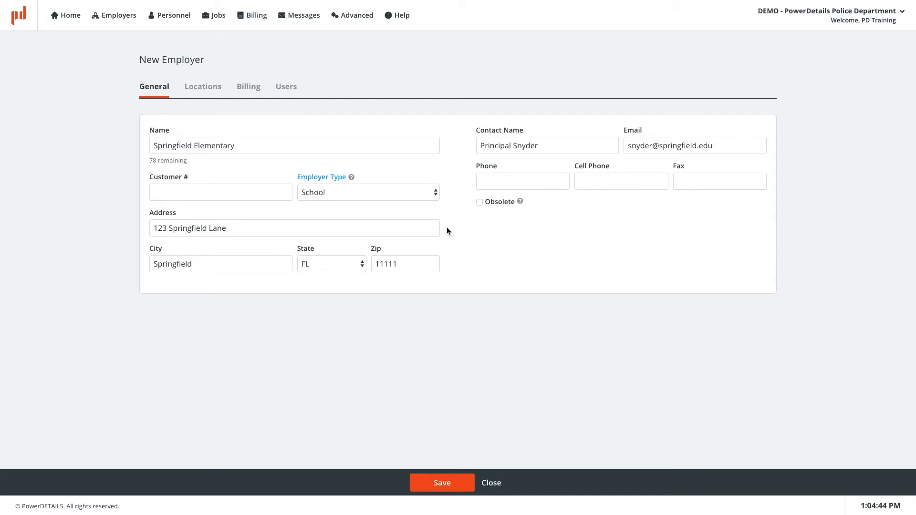
{"action": "left_click", "coordinate": [453, 483]}
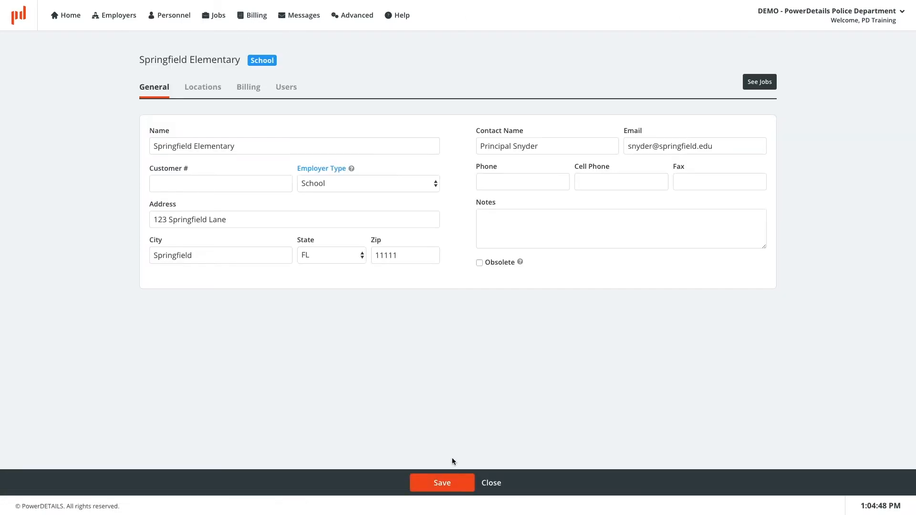
Show Springfield Elementary's Locations table with its single address-based location
{"action": "left_click", "coordinate": [213, 92]}
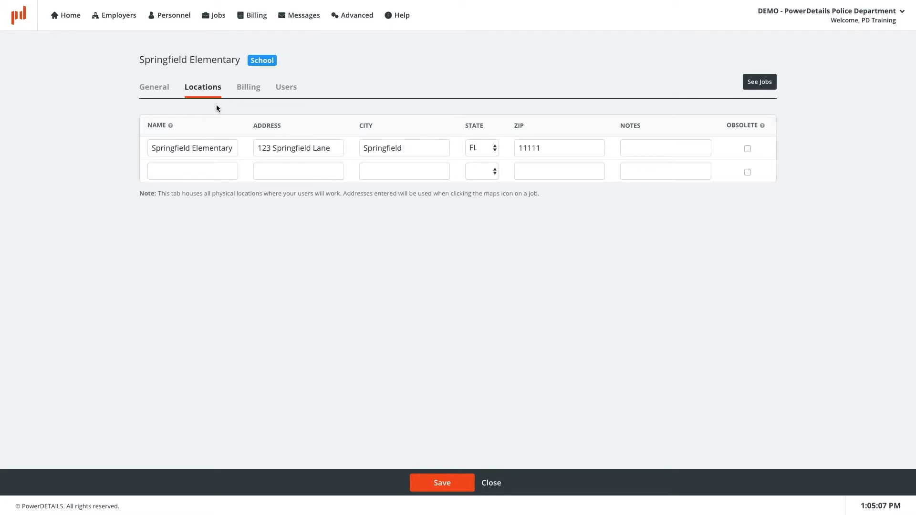
Rename the first location to Bus Loop 1 and name a second location Bus Loop 2
{"action": "triple_click", "coordinate": [220, 149]}
{"action": "type", "text": "Bus Loop 1"}
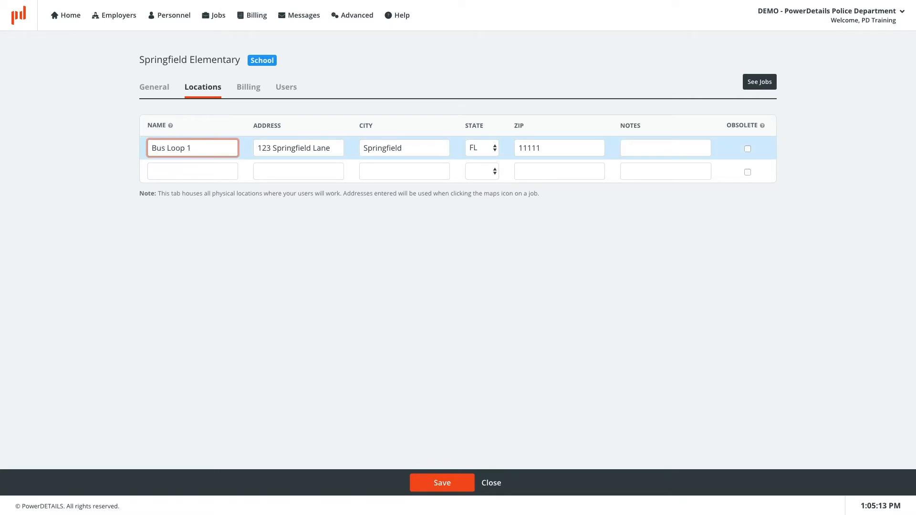
{"action": "left_click", "coordinate": [223, 172]}
{"action": "type", "text": "Bus Loop 2"}
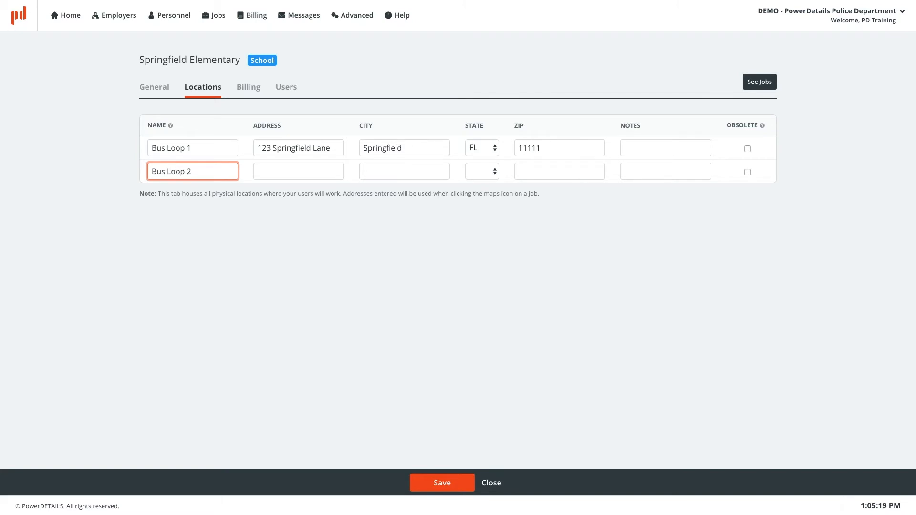
Give Bus Loop 2 the school's street address, city, state FL and zip, then save
{"action": "key", "text": "Tab"}
{"action": "type", "text": "123 "}
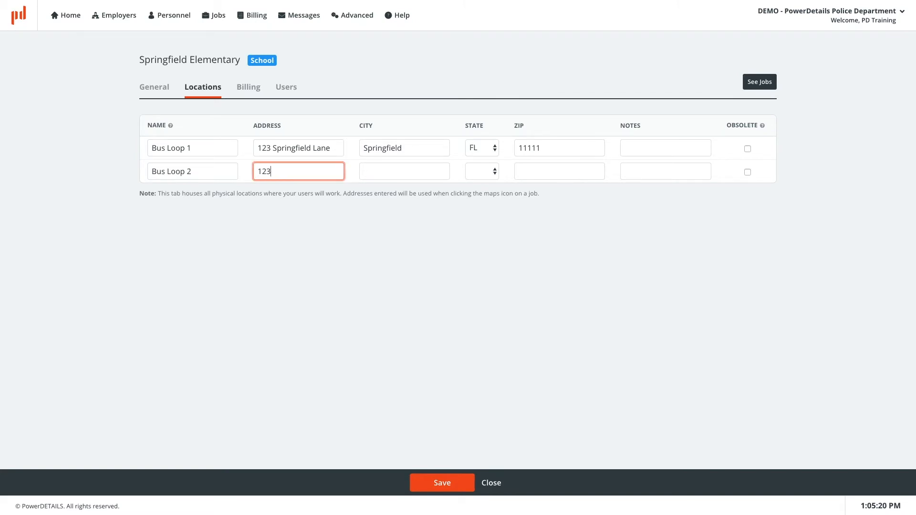
{"action": "type", "text": "Springfield Lane"}
{"action": "key", "text": "Tab"}
{"action": "type", "text": "Springfield"}
{"action": "key", "text": "Tab"}
{"action": "key", "text": "f"}
{"action": "key", "text": "Tab"}
{"action": "type", "text": "11111"}
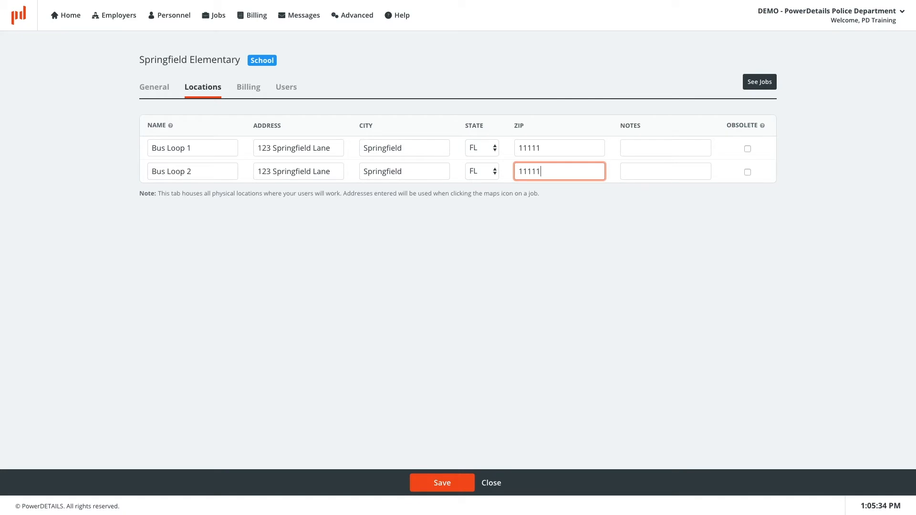
{"action": "key", "text": "Return"}
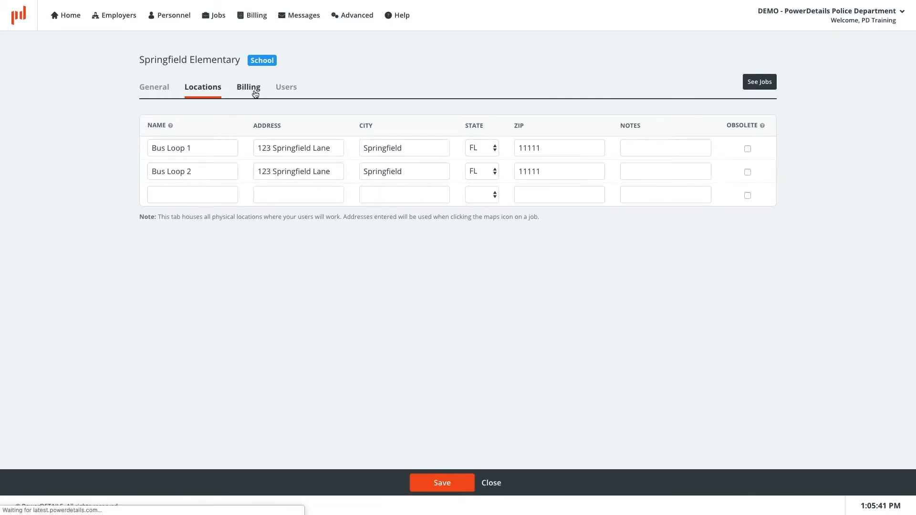
Open the billing settings and save a personnel rate of 25 and billing rate of 30
{"action": "left_click", "coordinate": [248, 87]}
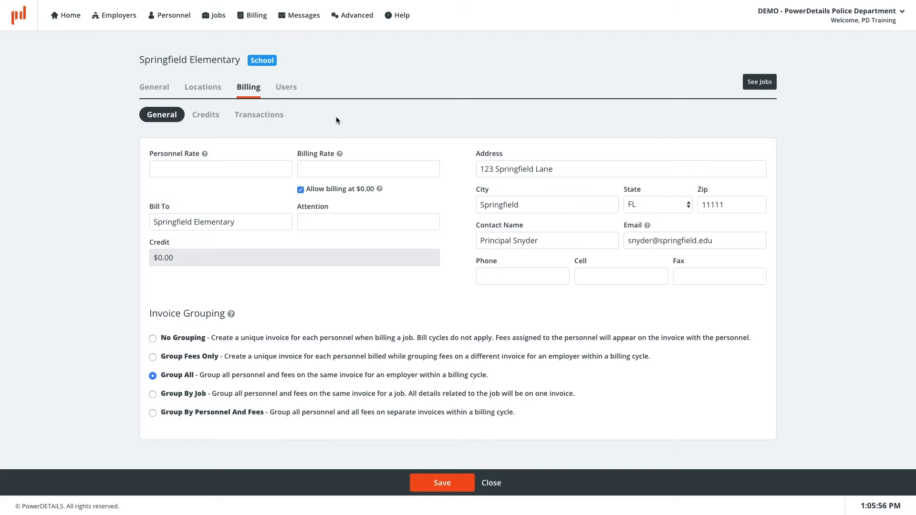
{"action": "left_click", "coordinate": [261, 167]}
{"action": "type", "text": "25"}
{"action": "key", "text": "Tab"}
{"action": "type", "text": "30"}
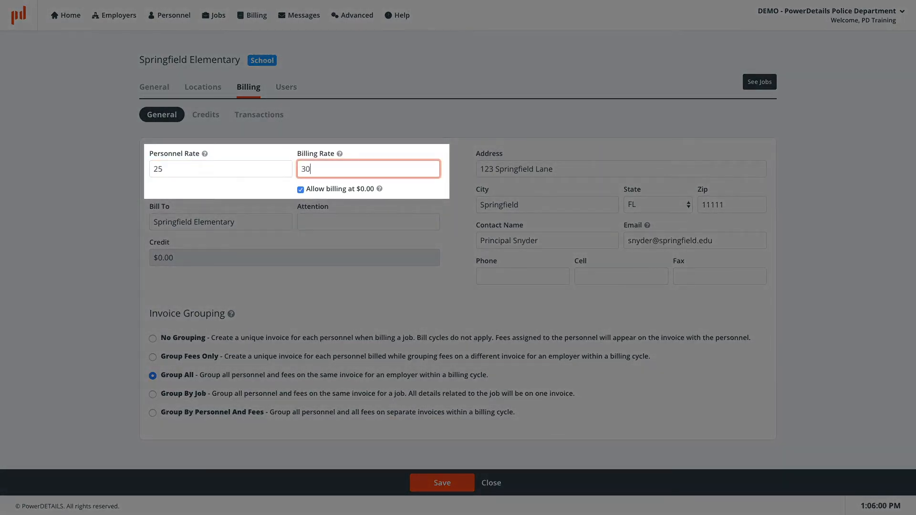
{"action": "left_click", "coordinate": [441, 483]}
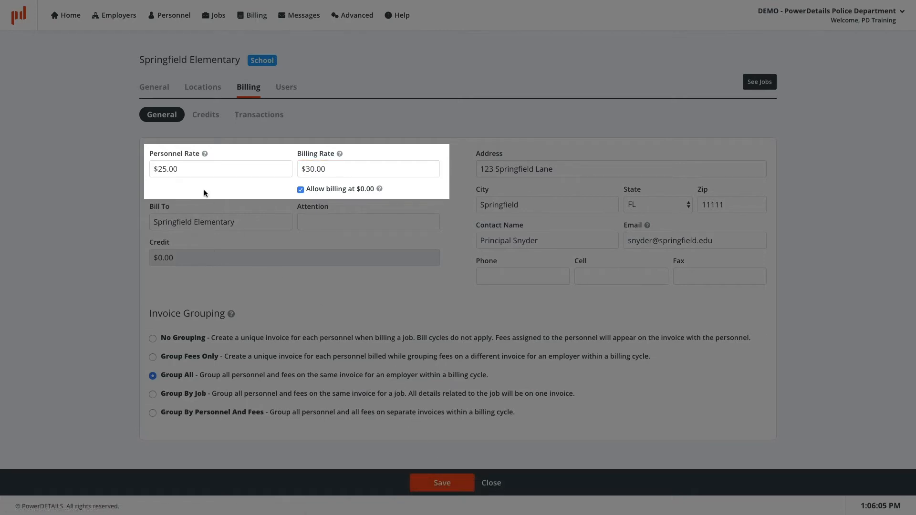
Clear both the personnel and billing rates and save again
{"action": "left_click_drag", "start_coordinate": [193, 175], "coordinate": [147, 169]}
{"action": "key", "text": "BackSpace"}
{"action": "left_click", "coordinate": [325, 171]}
{"action": "left_click_drag", "start_coordinate": [324, 170], "coordinate": [300, 170]}
{"action": "key", "text": "BackSpace"}
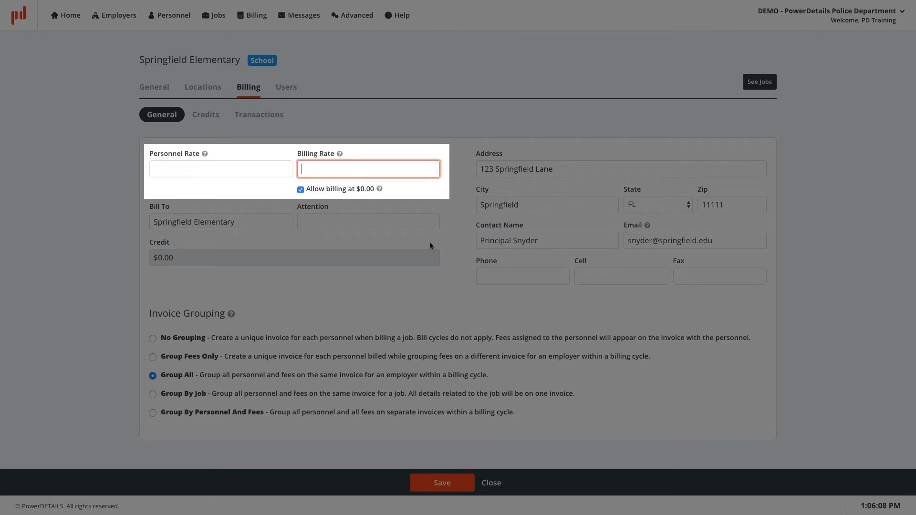
{"action": "left_click", "coordinate": [452, 481]}
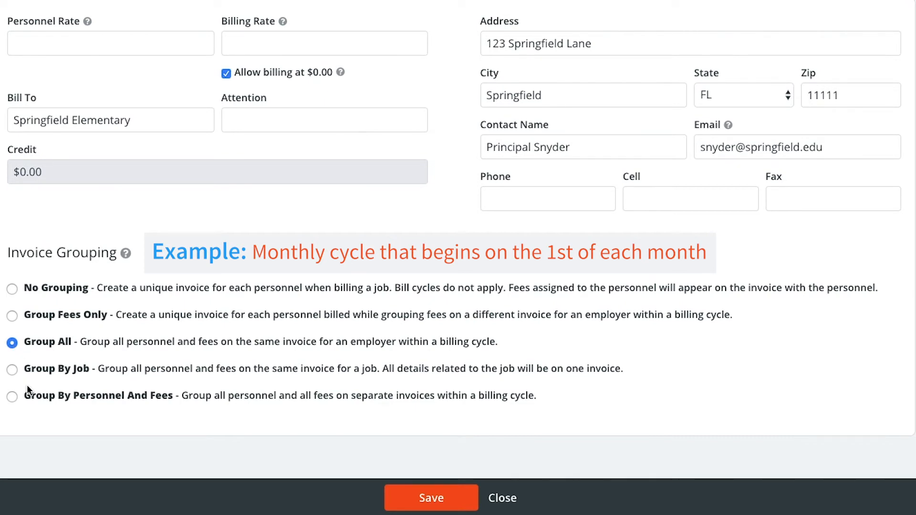
{"action": "left_click", "coordinate": [13, 397]}
{"action": "left_click", "coordinate": [13, 317]}
{"action": "left_click", "coordinate": [12, 370]}
{"action": "left_click", "coordinate": [12, 289]}
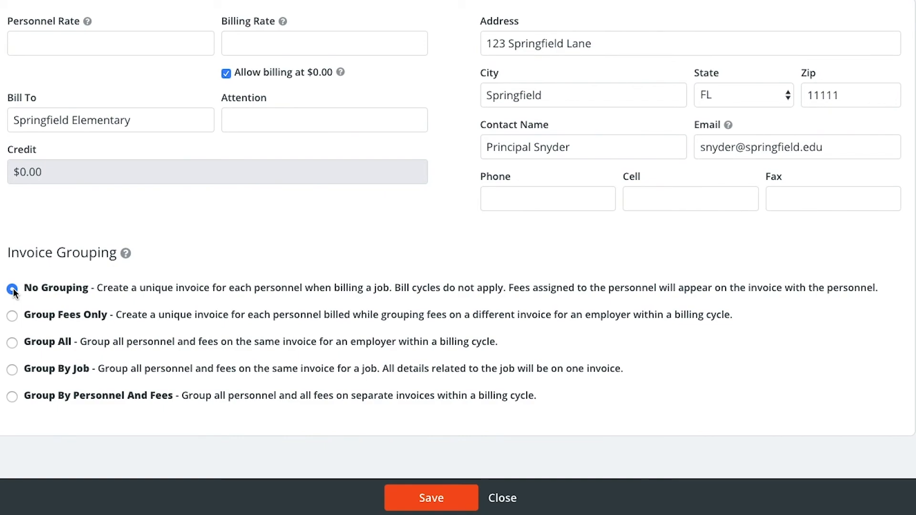
{"action": "left_click", "coordinate": [12, 343]}
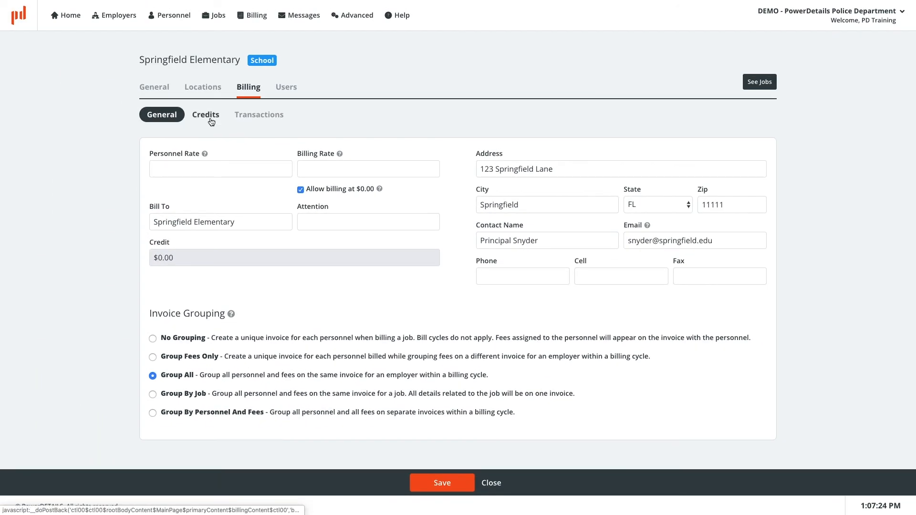
Look through the Credits and Transactions sub-tabs, then show the employer's empty Users list
{"action": "left_click", "coordinate": [211, 120]}
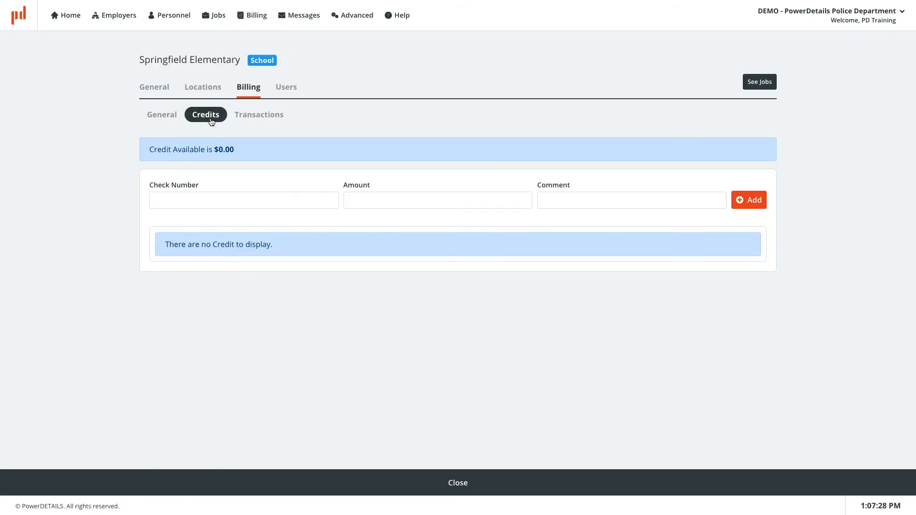
{"action": "left_click", "coordinate": [258, 122]}
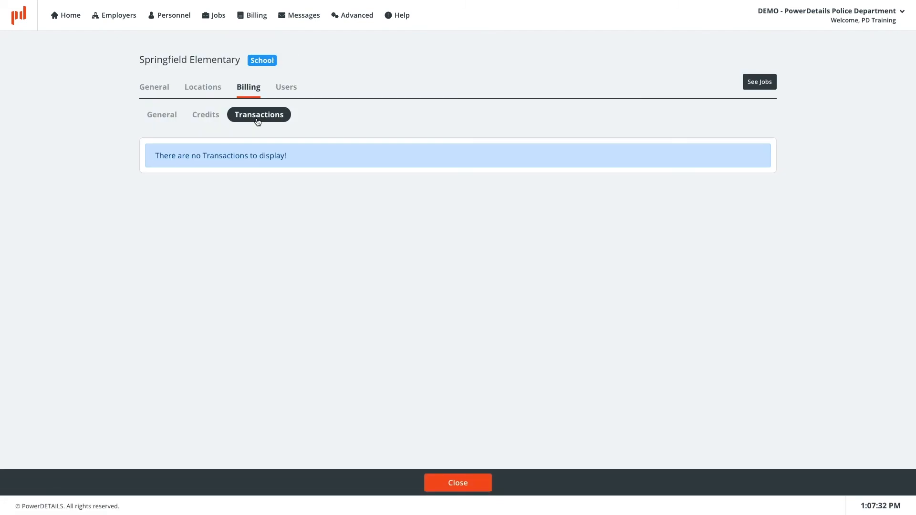
{"action": "left_click", "coordinate": [292, 93]}
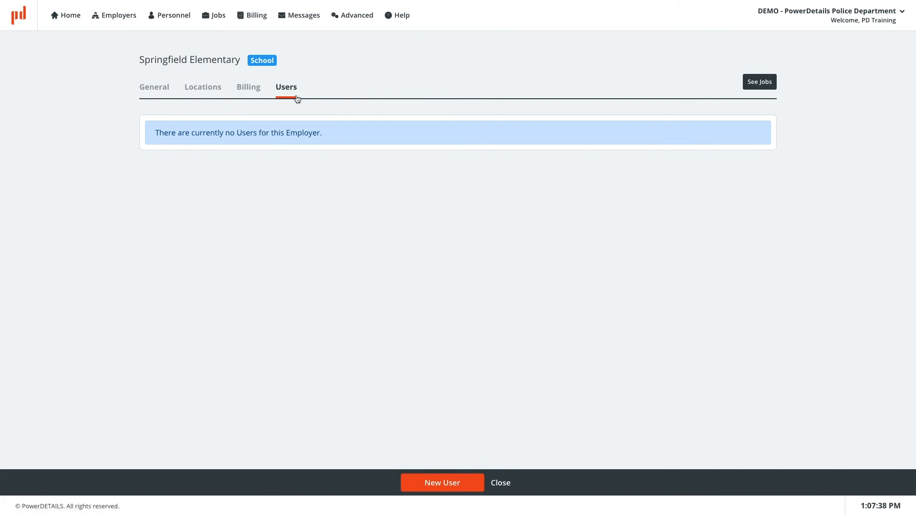
Start a new employer user and enter its user ID, first name and last name
{"action": "left_click", "coordinate": [462, 482]}
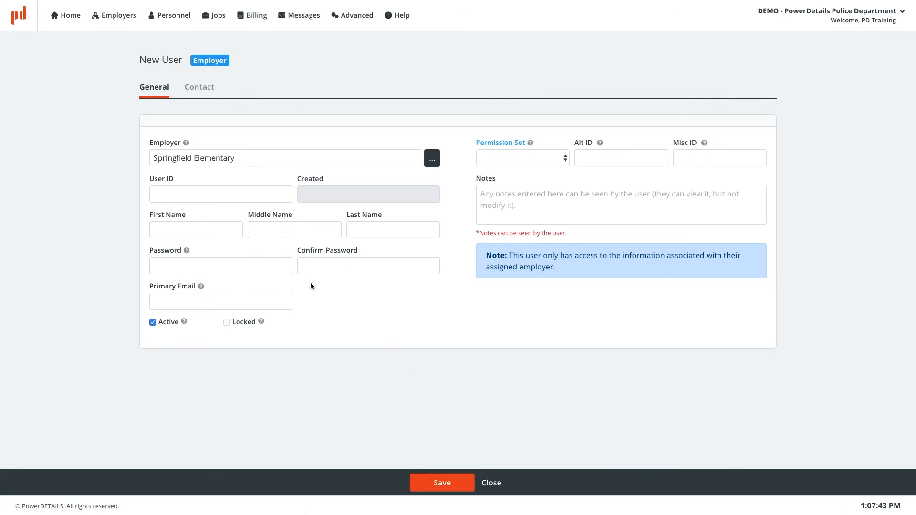
{"action": "left_click", "coordinate": [192, 196]}
{"action": "type", "text": "p"}
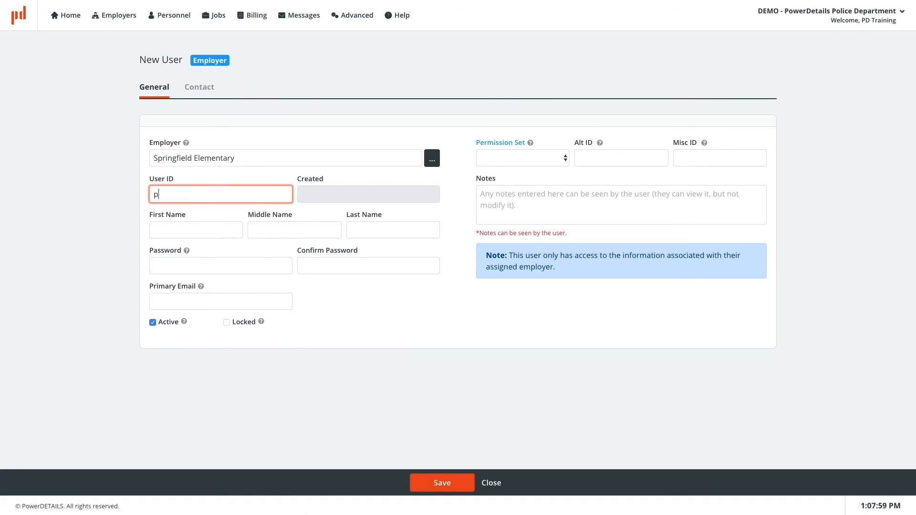
{"action": "type", "text": "snyder"}
{"action": "key", "text": "Tab"}
{"action": "type", "text": "P"}
{"action": "key", "text": "Tab"}
{"action": "key", "text": "Tab"}
{"action": "type", "text": "Snyder"}
Enter and confirm the user's password, add the primary e-mail, and save
{"action": "key", "text": "Tab"}
{"action": "type", "text": "123456"}
{"action": "key", "text": "Tab"}
{"action": "type", "text": "123456"}
{"action": "key", "text": "Tab"}
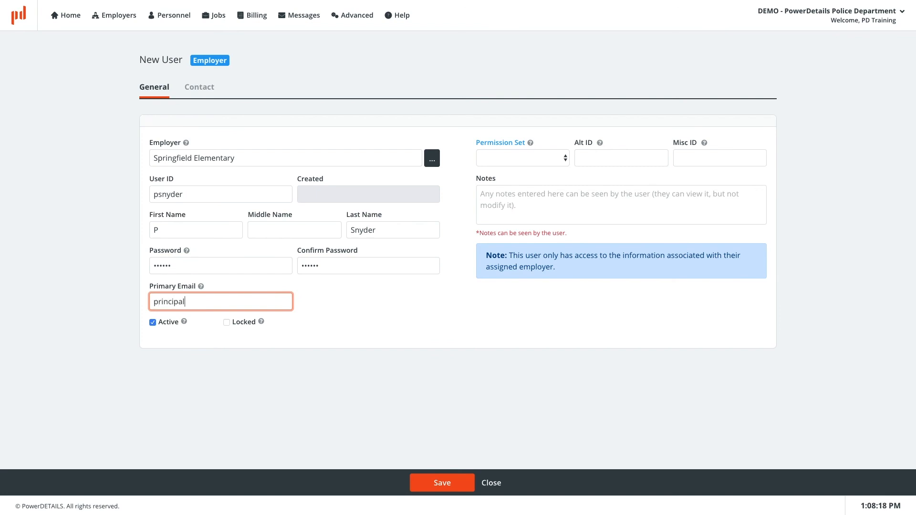
{"action": "key", "text": "Return"}
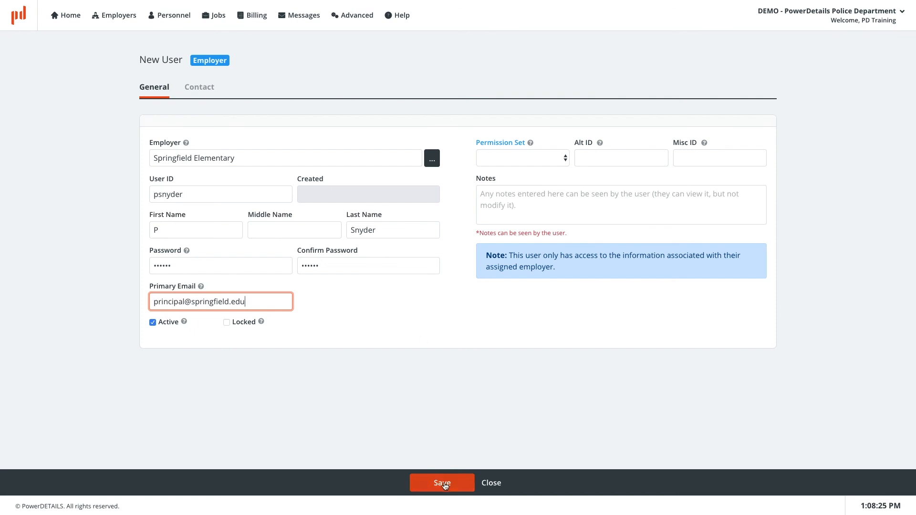